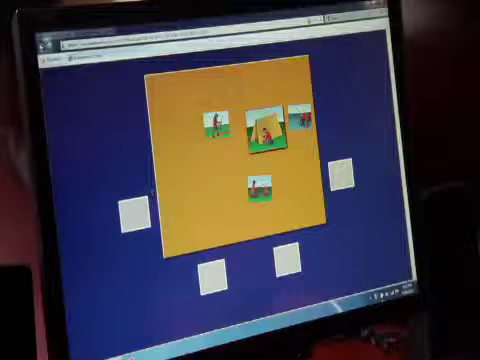
Place the tent, person and fishing tiles in the left, bottom-left and bottom-right grey boxes
drag(266, 130, 134, 214)
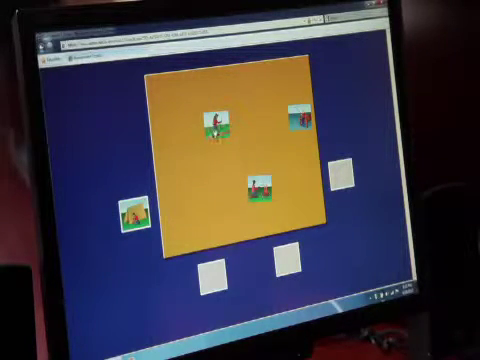
drag(218, 125, 214, 167)
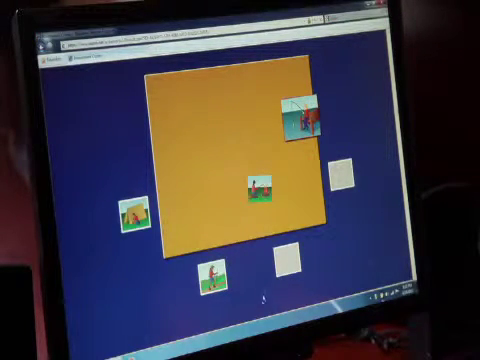
drag(300, 118, 286, 258)
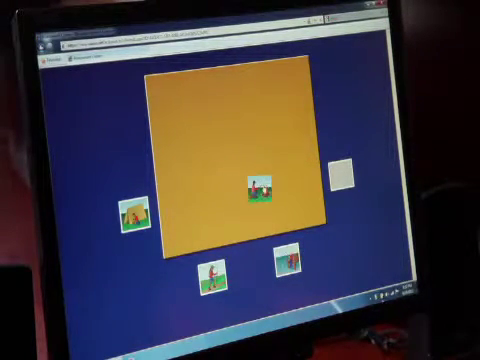